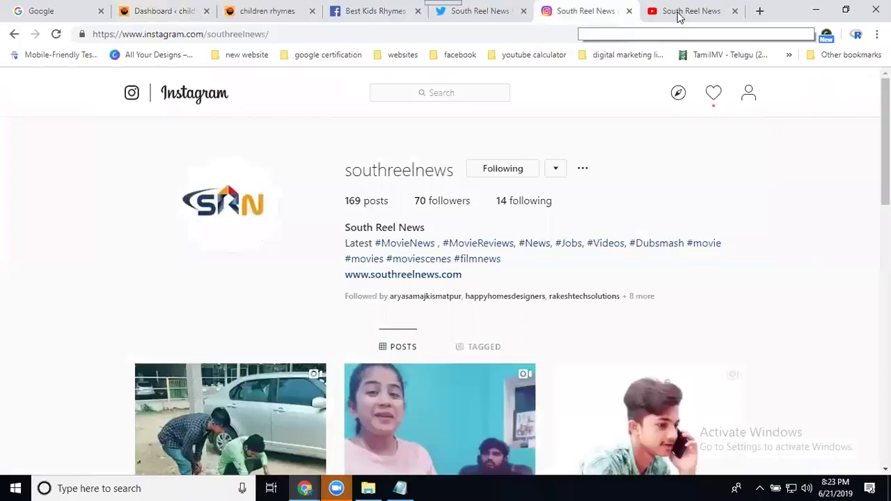
# Switch to the children rhymes WordPress dashboard and open the Menus settings of the site customizer
pyautogui.click(678, 14)
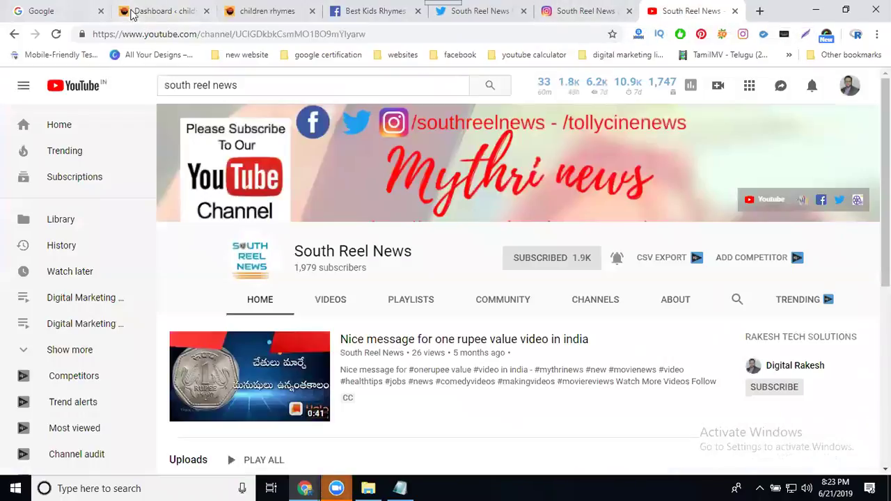
pyautogui.click(148, 14)
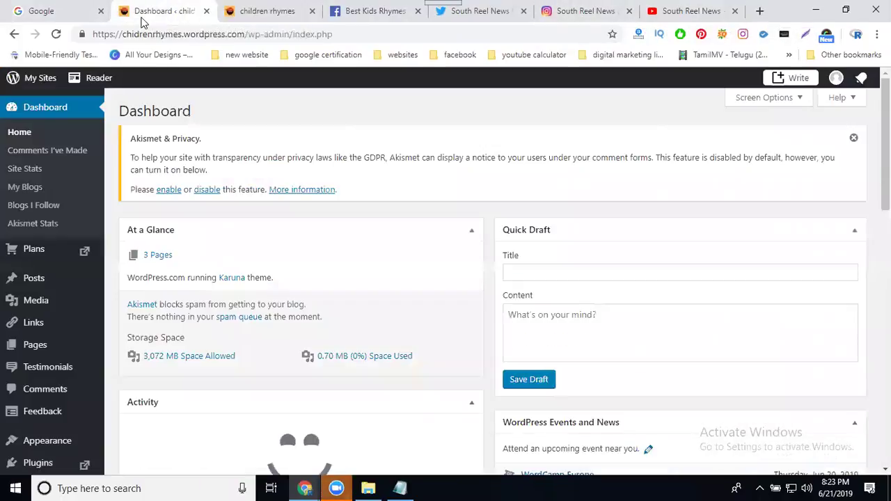
pyautogui.scroll(-2, 14, 248)
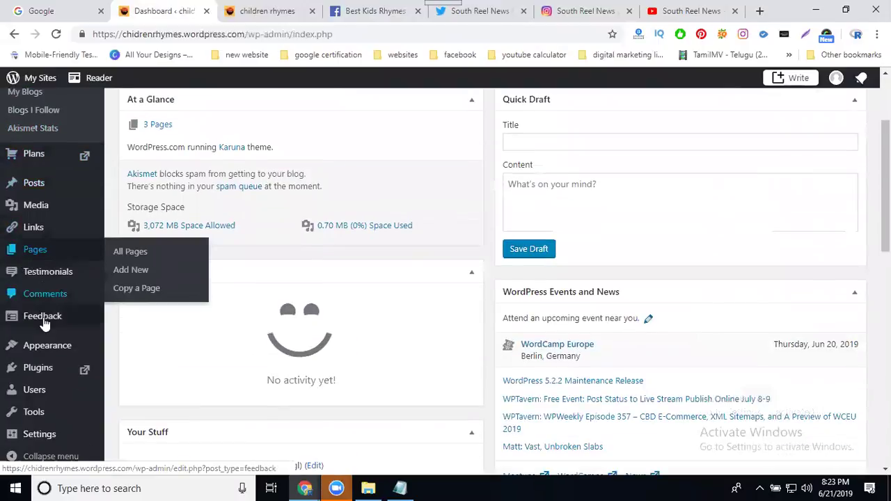
pyautogui.moveTo(45, 346)
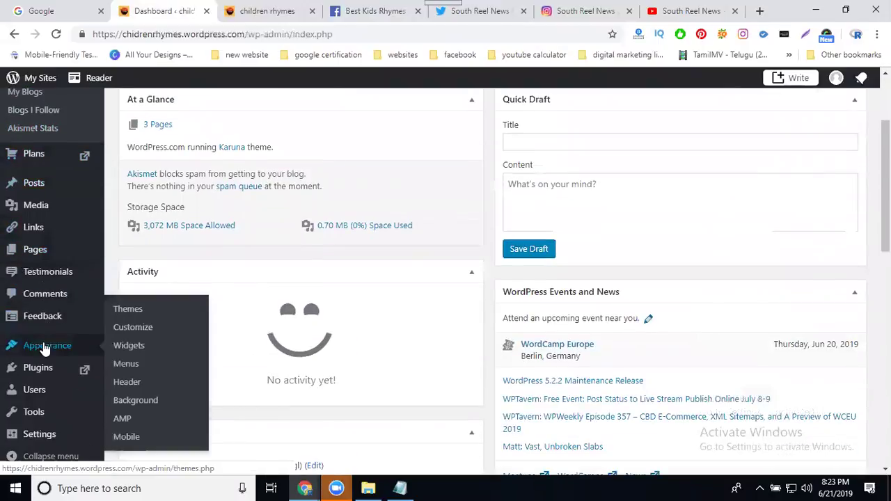
pyautogui.click(131, 334)
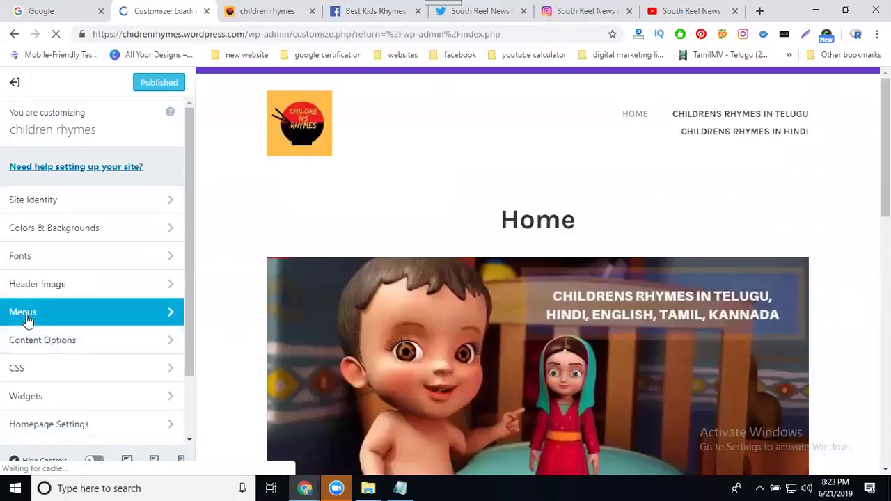
pyautogui.click(26, 318)
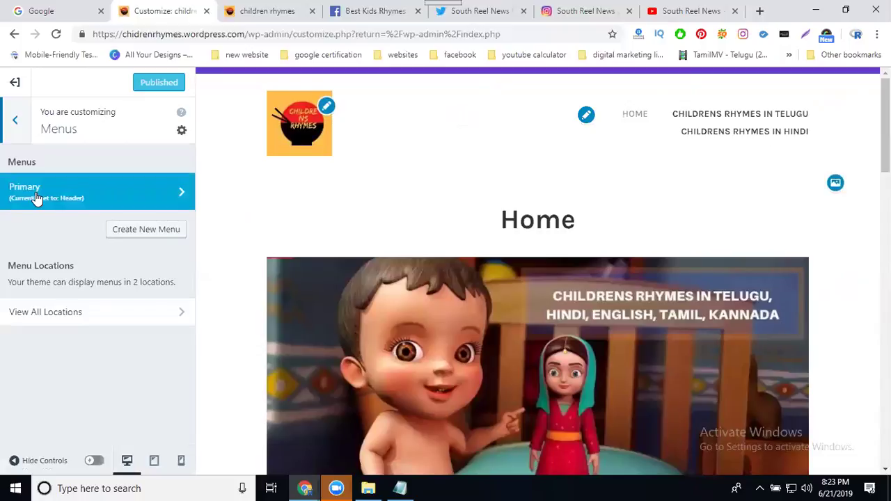
# Create a new menu named Social Menu and assign it to the Social Menu location
pyautogui.click(125, 230)
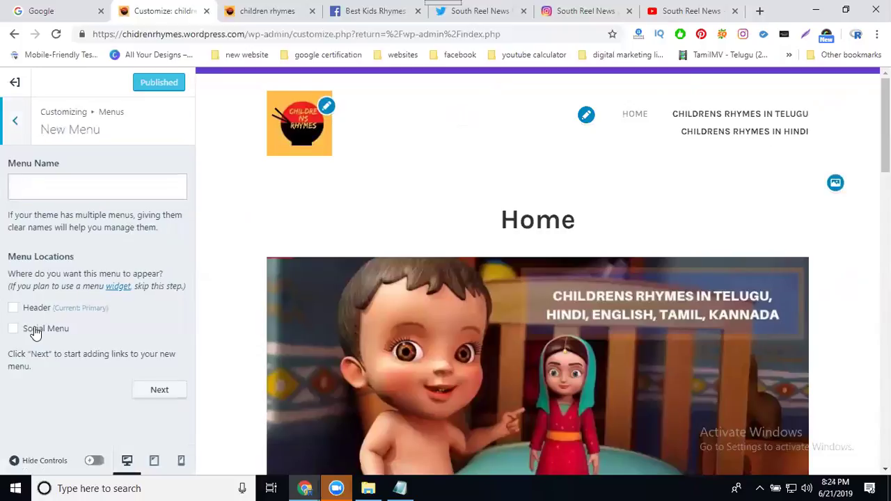
pyautogui.click(51, 186)
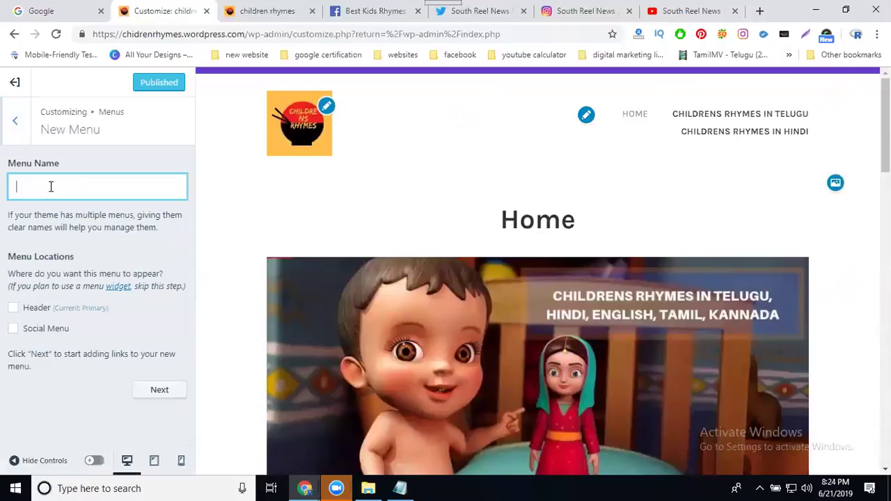
pyautogui.write('Social Menu')
pyautogui.click(13, 329)
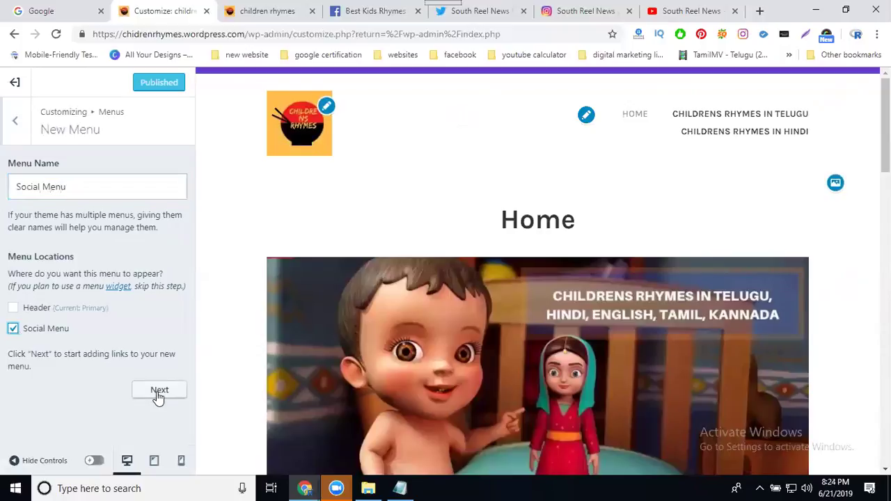
pyautogui.click(159, 391)
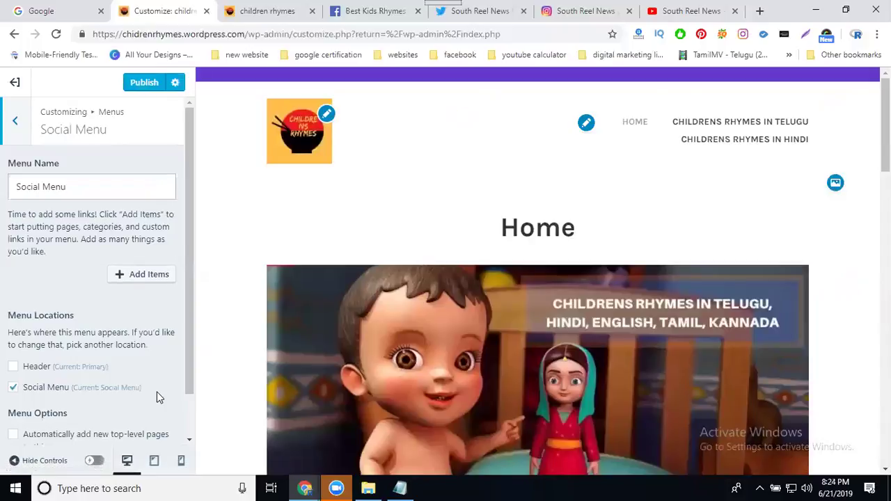
# Start a custom link item for the Social Menu with the link text facebook
pyautogui.click(138, 278)
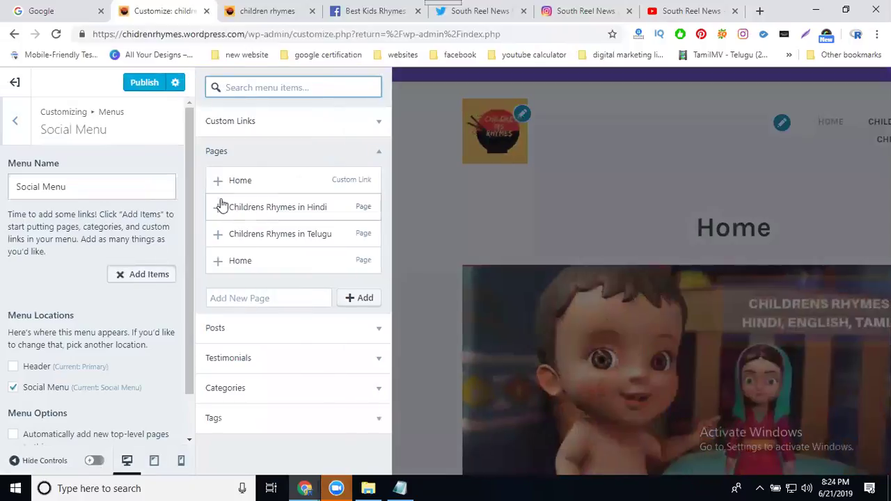
pyautogui.click(263, 124)
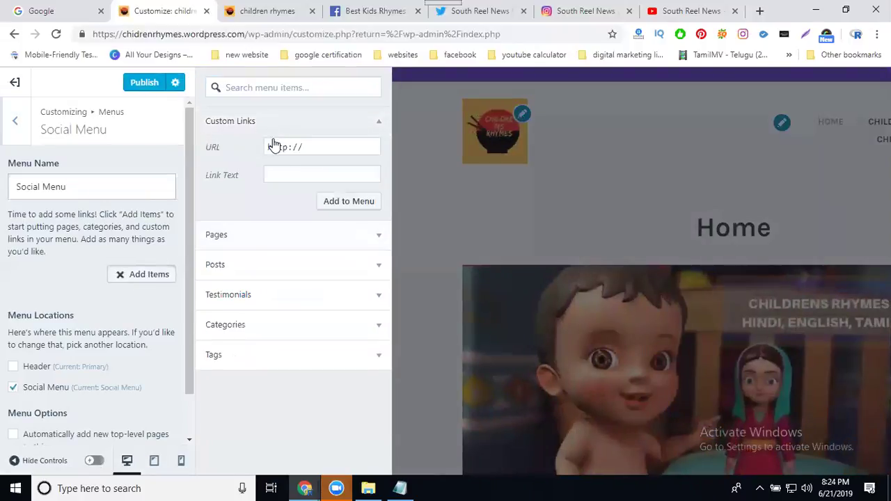
pyautogui.click(289, 174)
pyautogui.write('fac')
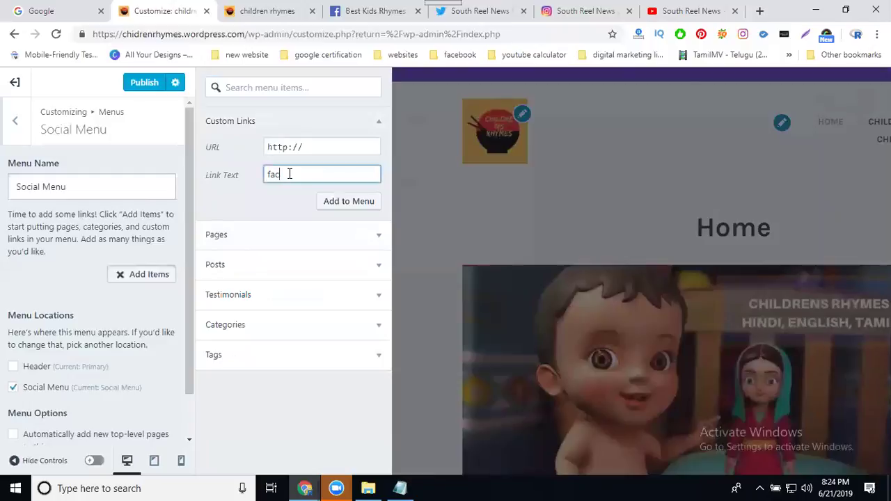
pyautogui.write('ebook')
# Copy the address of the Best Kids Rhymes Facebook page without its tracking parameters
pyautogui.hotkey('ctrl', 'a')
pyautogui.click(351, 16)
pyautogui.click(339, 31)
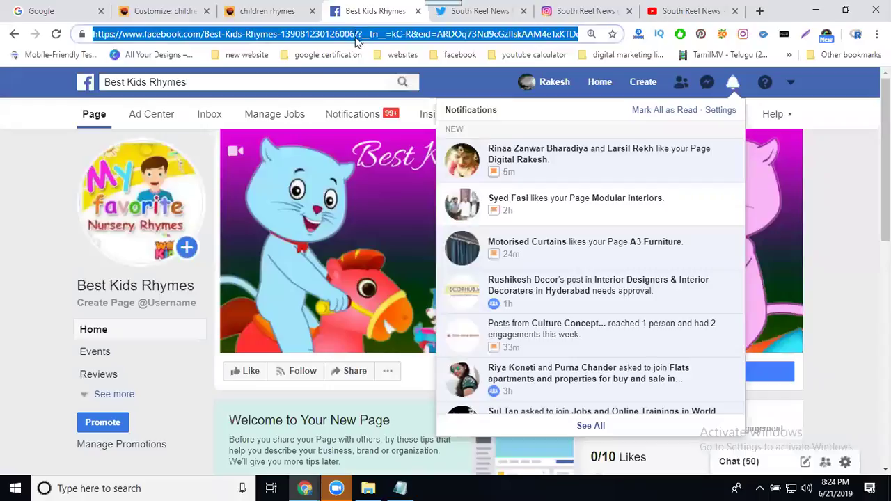
pyautogui.click(85, 124)
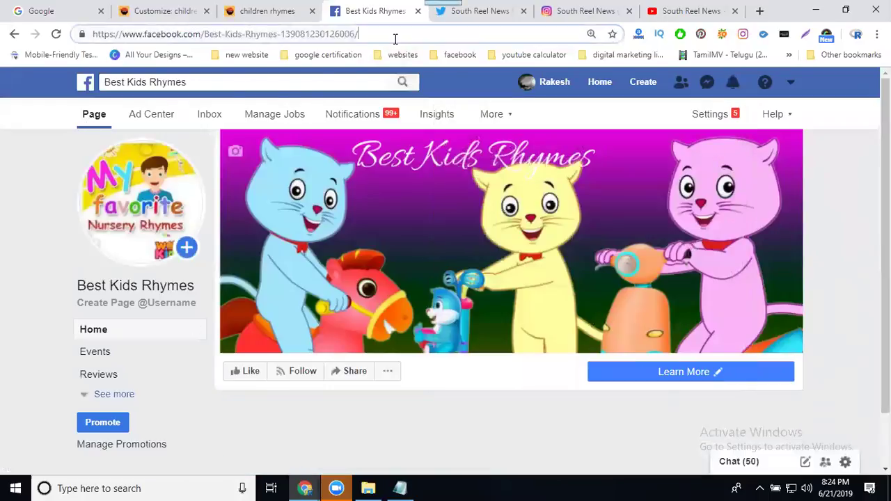
pyautogui.click(393, 35)
# Paste the Facebook page address as the custom link's URL and add the link to the Social Menu
pyautogui.click(265, 9)
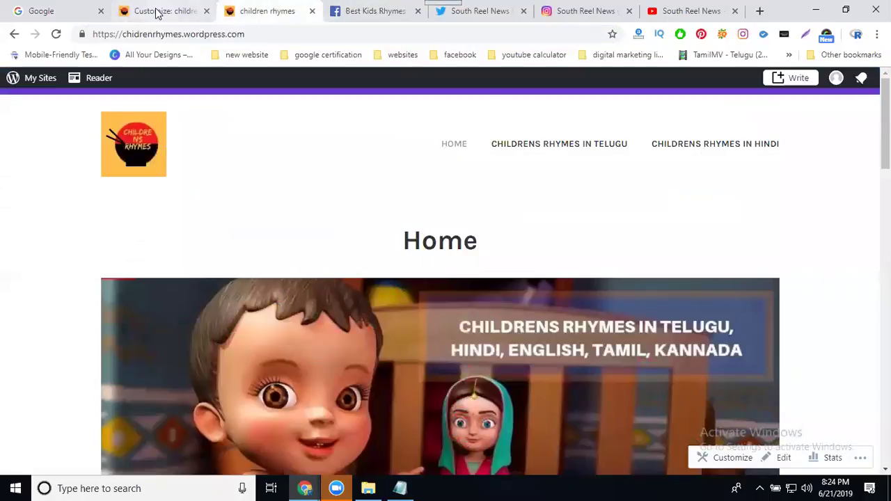
pyautogui.click(159, 9)
pyautogui.tripleClick(326, 148)
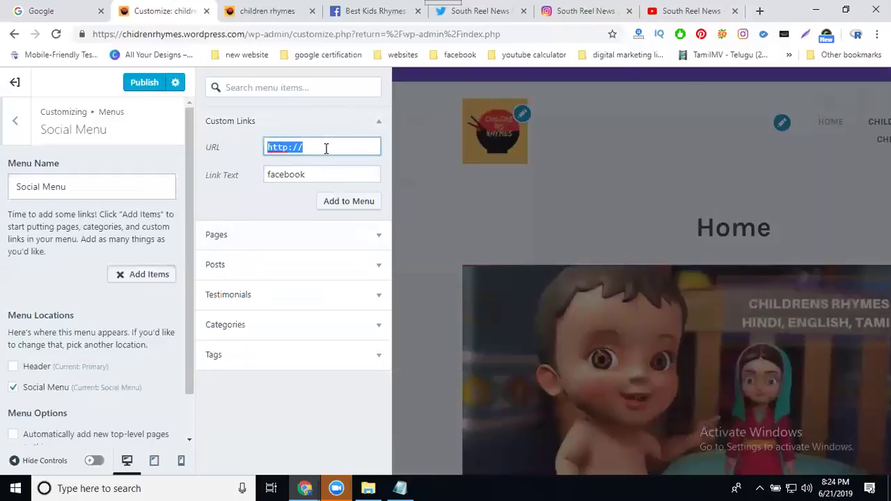
pyautogui.hotkey('ctrl', 'v')
pyautogui.click(340, 202)
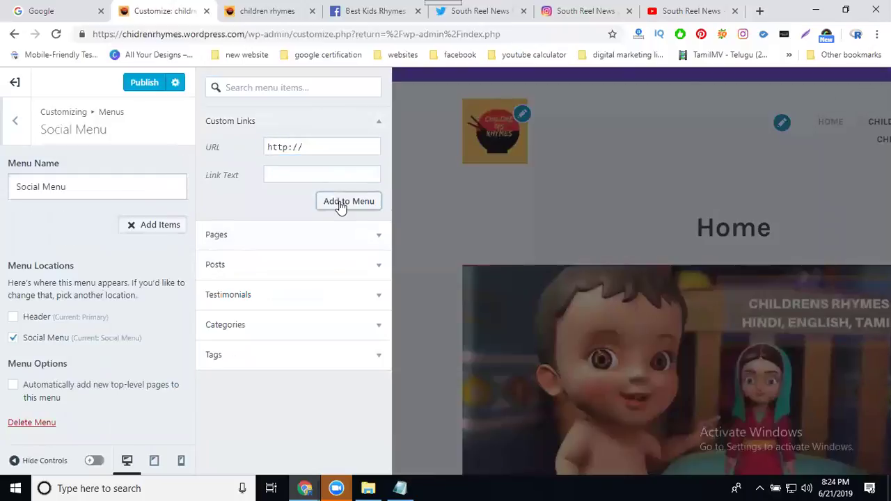
# Enter Twitter as the next custom link's text and copy the South Reel News profile address up to southreelnews1? from Twitter
pyautogui.click(282, 173)
pyautogui.write('Twitter')
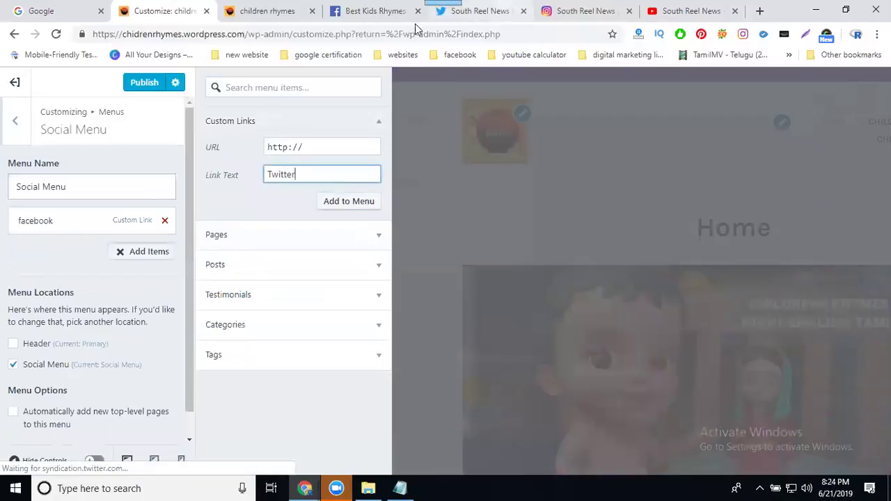
pyautogui.hotkey('ctrl', '5')
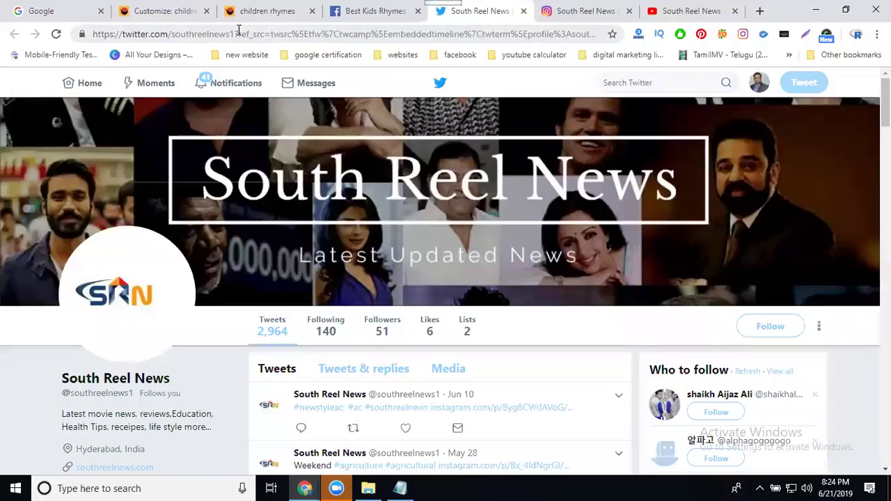
pyautogui.moveTo(239, 33); pyautogui.dragTo(93, 34)
pyautogui.hotkey('ctrl', 'c')
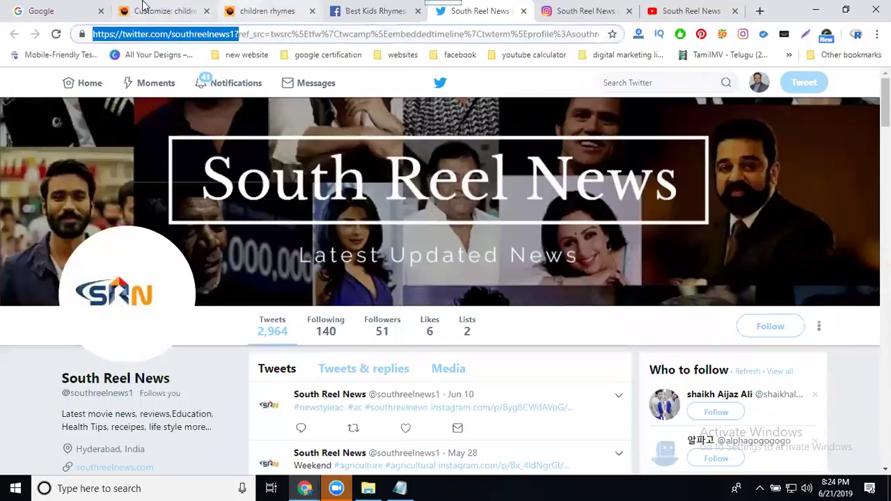
# Replace the Twitter link's placeholder URL with the copied profile address and add the link to the Social Menu
pyautogui.click(143, 9)
pyautogui.click(304, 145)
pyautogui.doubleClick(306, 145)
pyautogui.hotkey('ctrl', 'v')
pyautogui.click(341, 203)
# Enter Instagram as the next custom link's text and copy the southreelnews profile address from Instagram
pyautogui.click(309, 176)
pyautogui.write('Instagram')
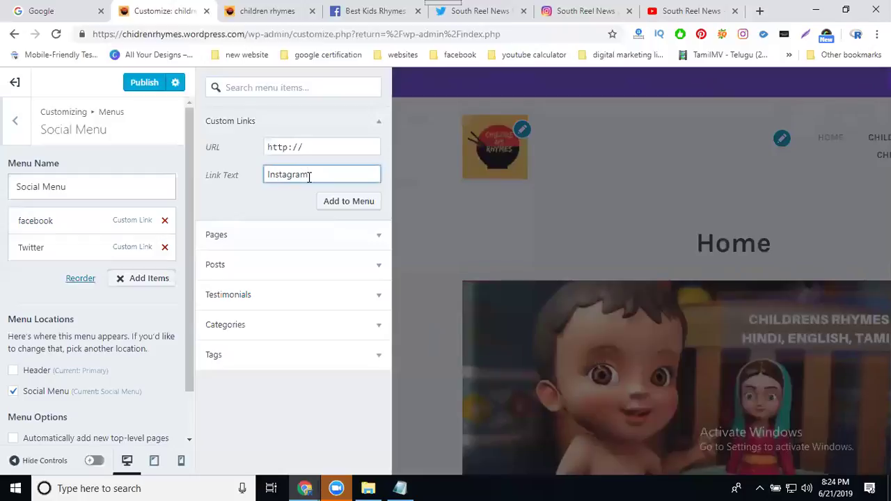
pyautogui.click(580, 10)
pyautogui.click(287, 31)
pyautogui.hotkey('ctrl', 'c')
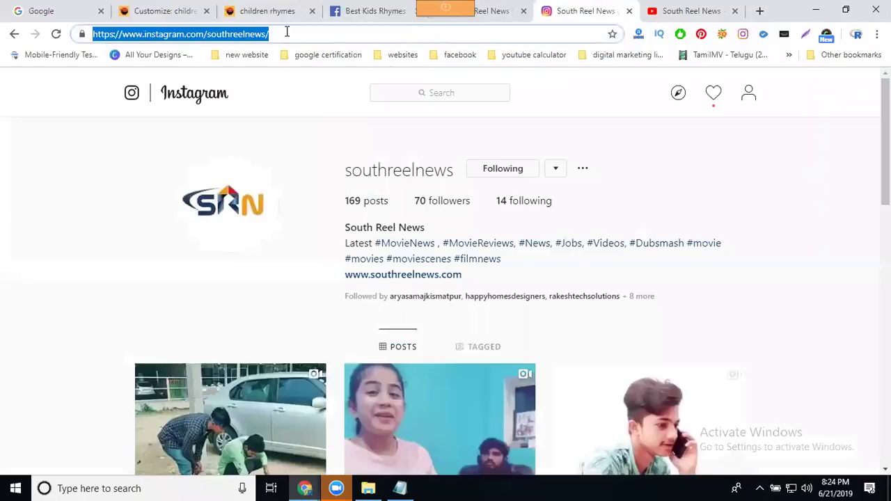
# Replace the Instagram link's placeholder URL with the copied profile address and add the link to the Social Menu
pyautogui.click(167, 11)
pyautogui.click(336, 144)
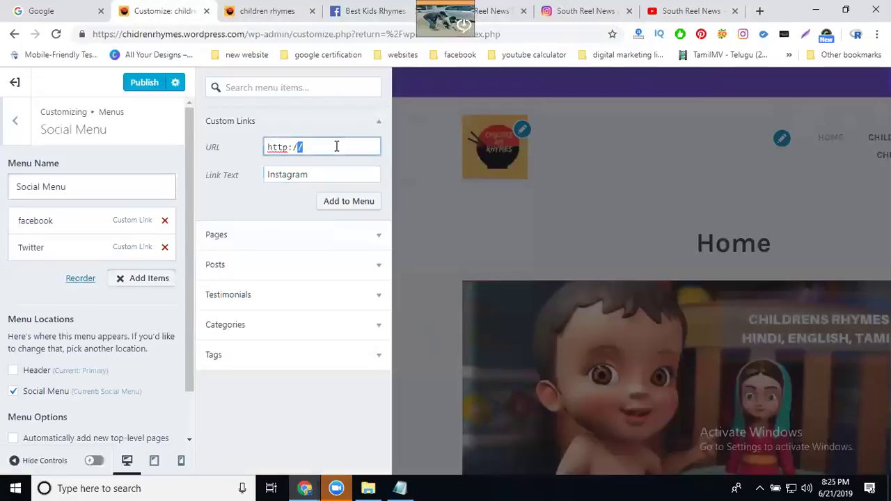
pyautogui.hotkey('ctrl', 'a')
pyautogui.hotkey('ctrl', 'v')
pyautogui.click(343, 200)
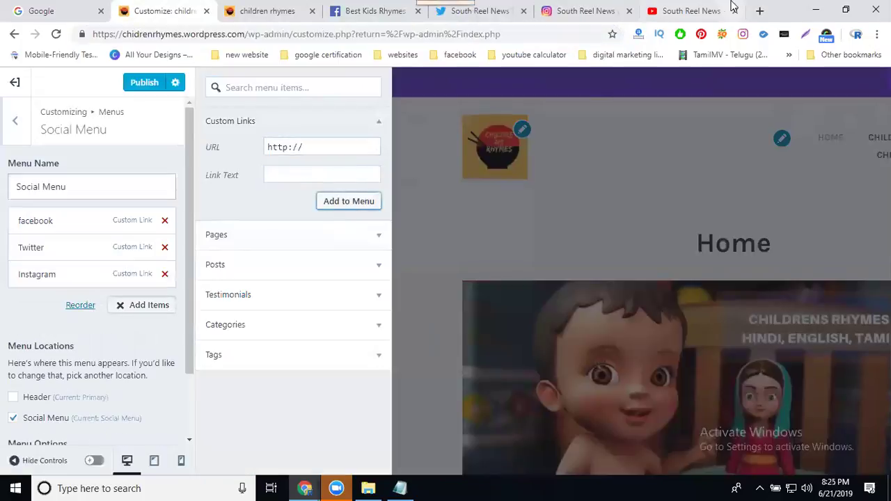
# Copy the South Reel News YouTube channel address and set it as the URL of a new custom link
pyautogui.click(672, 10)
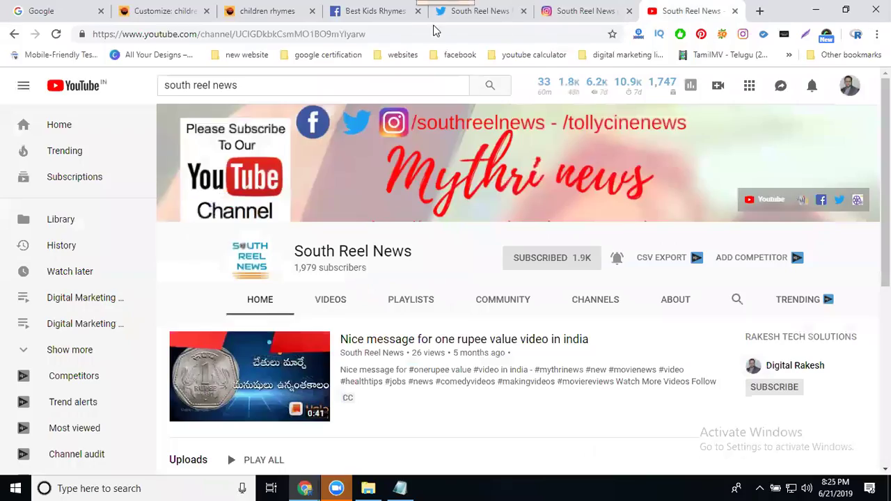
pyautogui.click(341, 33)
pyautogui.hotkey('ctrl', 'c')
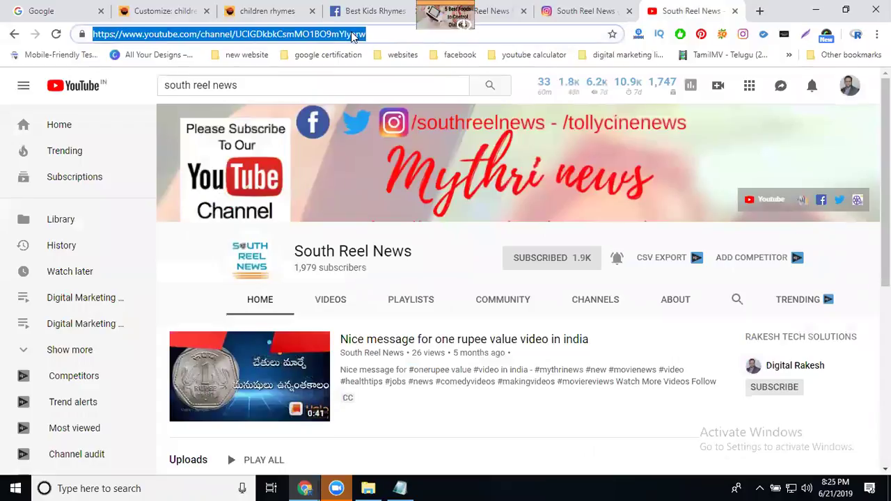
pyautogui.click(160, 10)
pyautogui.click(294, 147)
pyautogui.hotkey('ctrl', 'a')
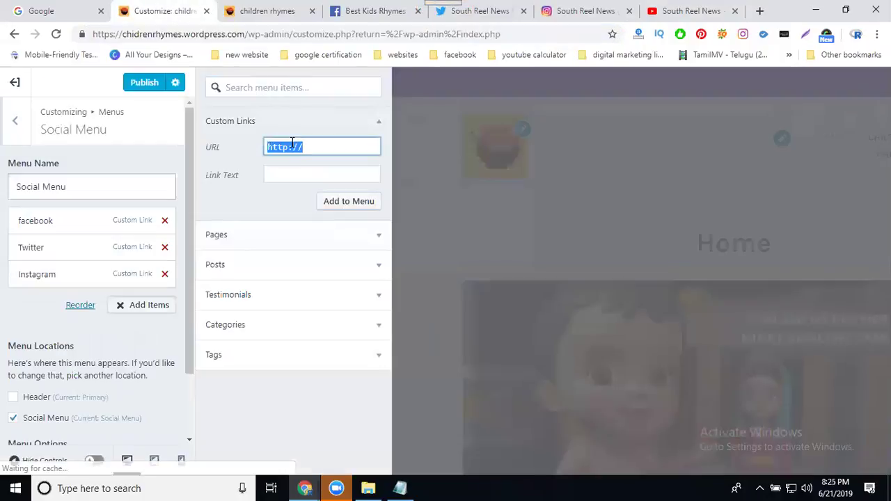
pyautogui.hotkey('ctrl', 'v')
# Set the channel link's text to Youtube and add it to the Social Menu
pyautogui.click(289, 173)
pyautogui.write('Y')
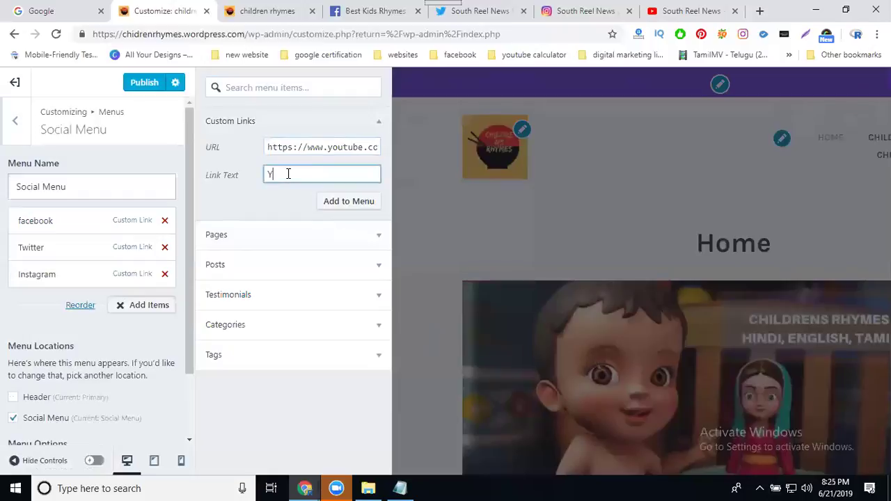
pyautogui.write('outube')
pyautogui.click(352, 207)
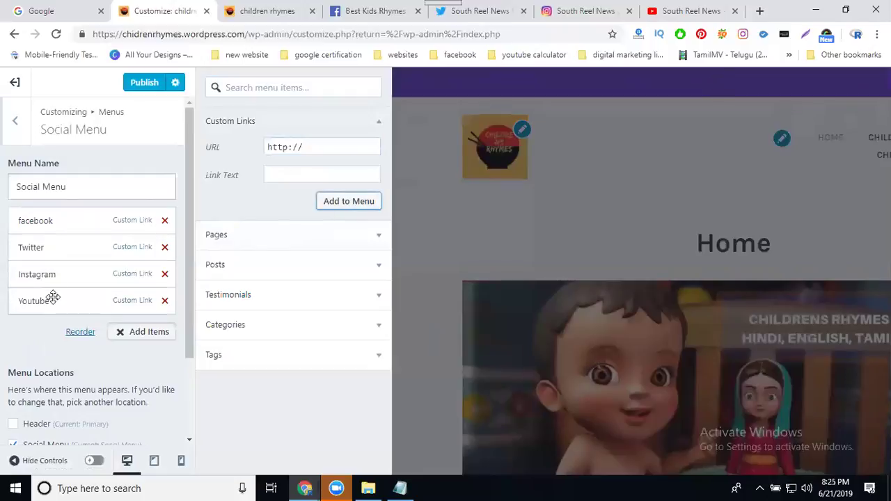
# Publish the Social Menu changes to the site
pyautogui.moveTo(52, 300)
pyautogui.mouseDown()
pyautogui.moveTo(51, 250)
pyautogui.moveTo(46, 300)
pyautogui.mouseUp()
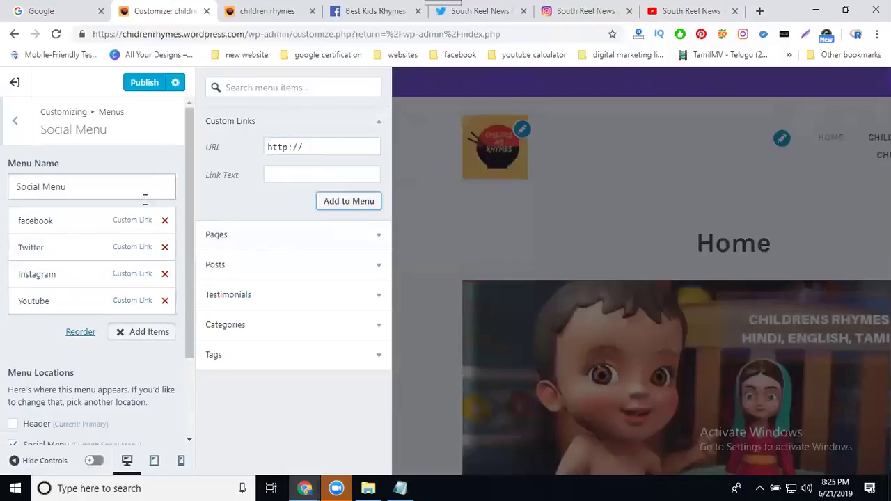
pyautogui.click(146, 82)
pyautogui.click(146, 82)
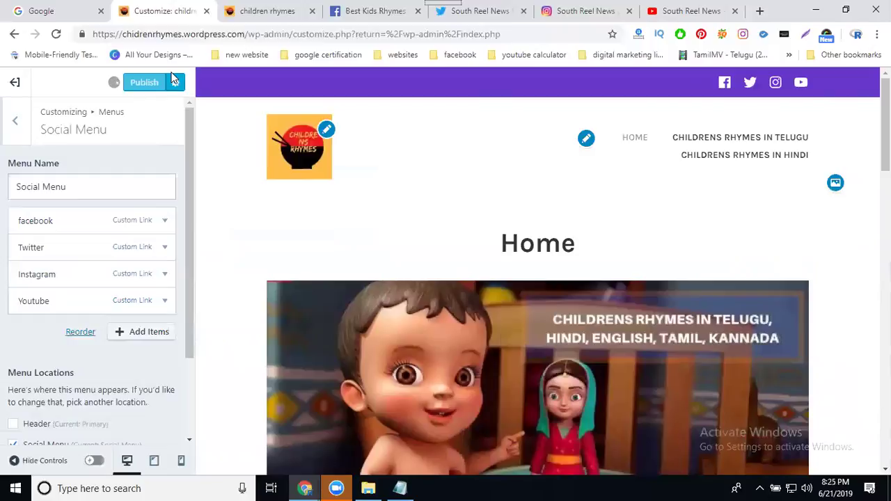
# Reload the live children rhymes site and check its footer and header for the social links
pyautogui.click(258, 11)
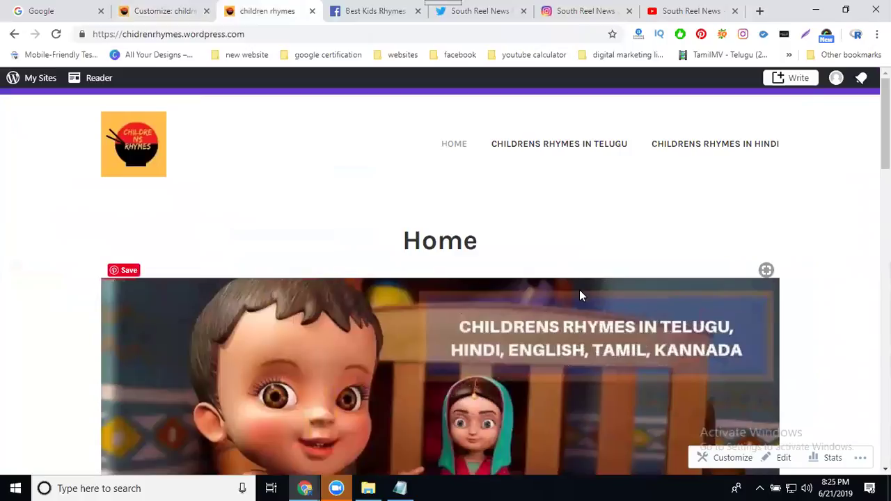
pyautogui.scroll(-10, 581, 296)
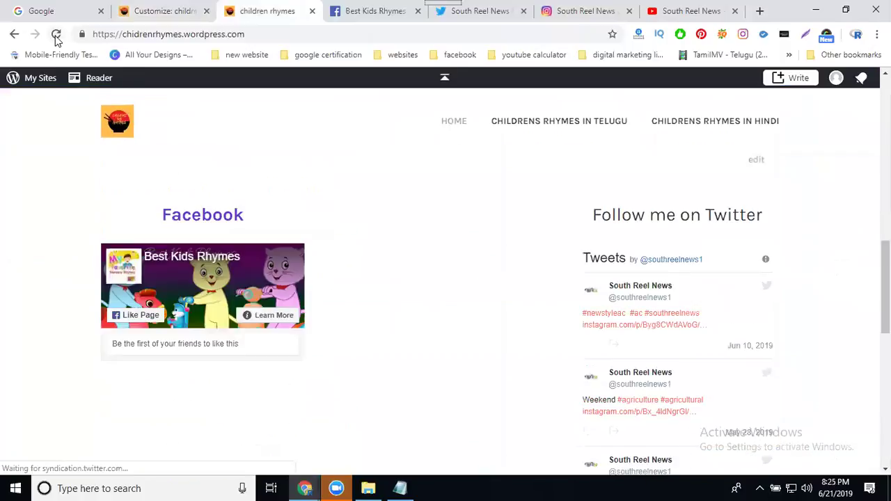
pyautogui.click(56, 36)
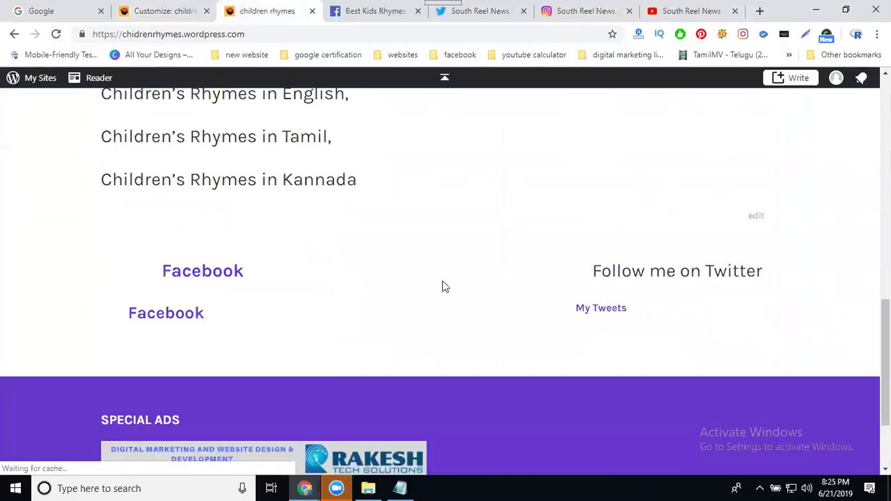
pyautogui.scroll(-2, 439, 264)
pyautogui.scroll(-5, 444, 282)
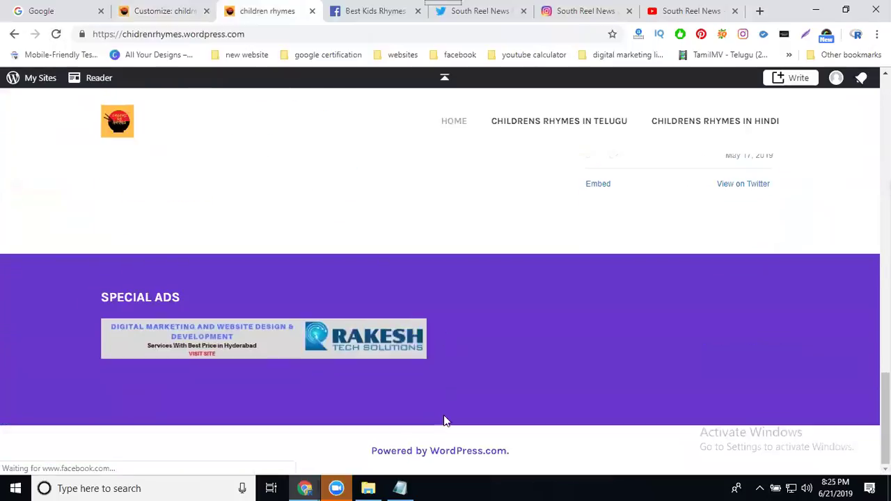
pyautogui.scroll(15, 427, 380)
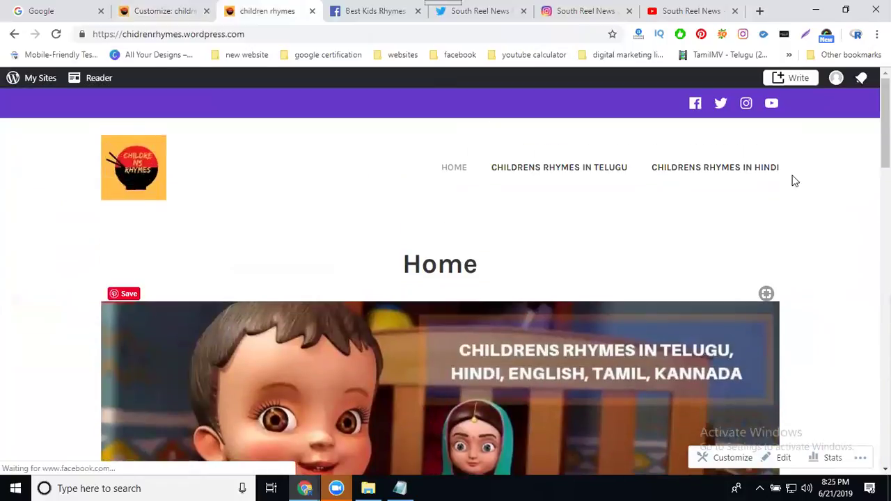